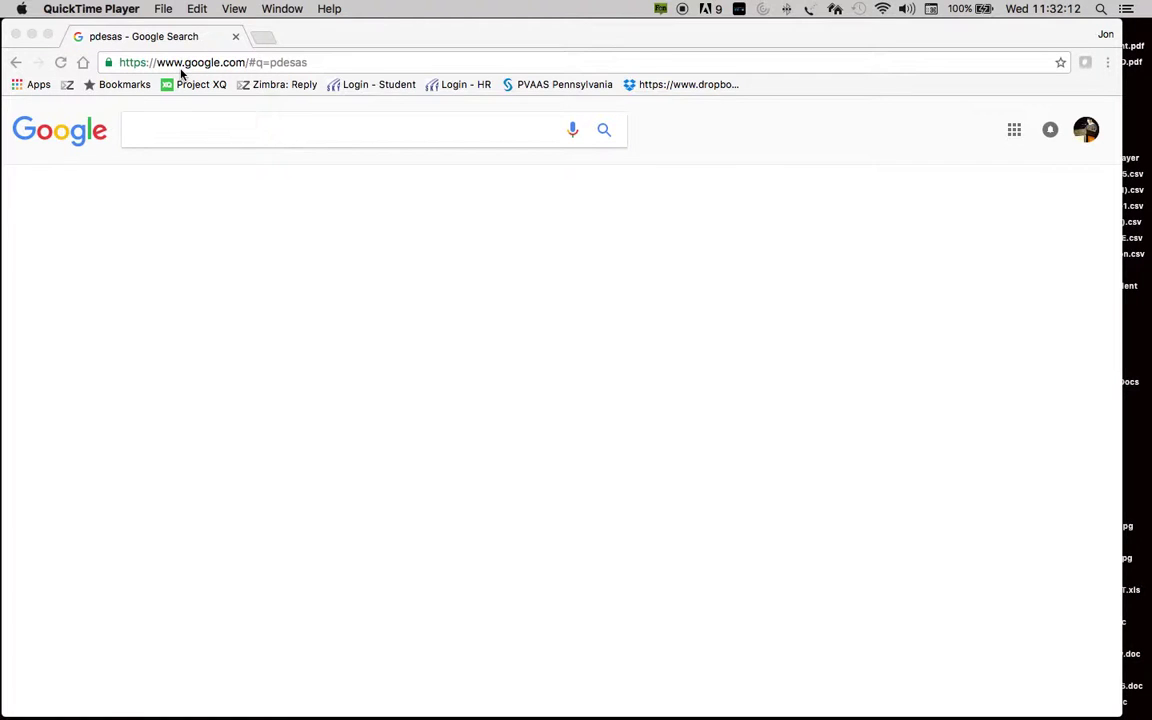
Search Google for 'pdesas' and go to the SAS - Pennsylvania Department of Education homepage.
left_click(184, 136)
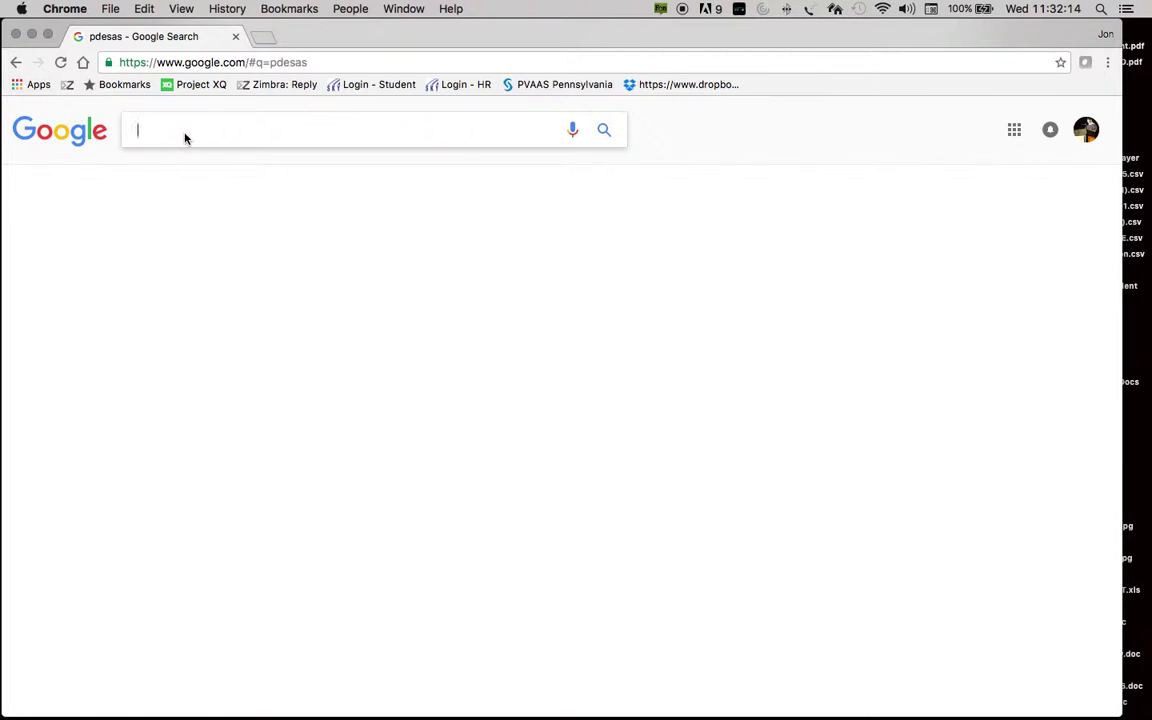
type("pd")
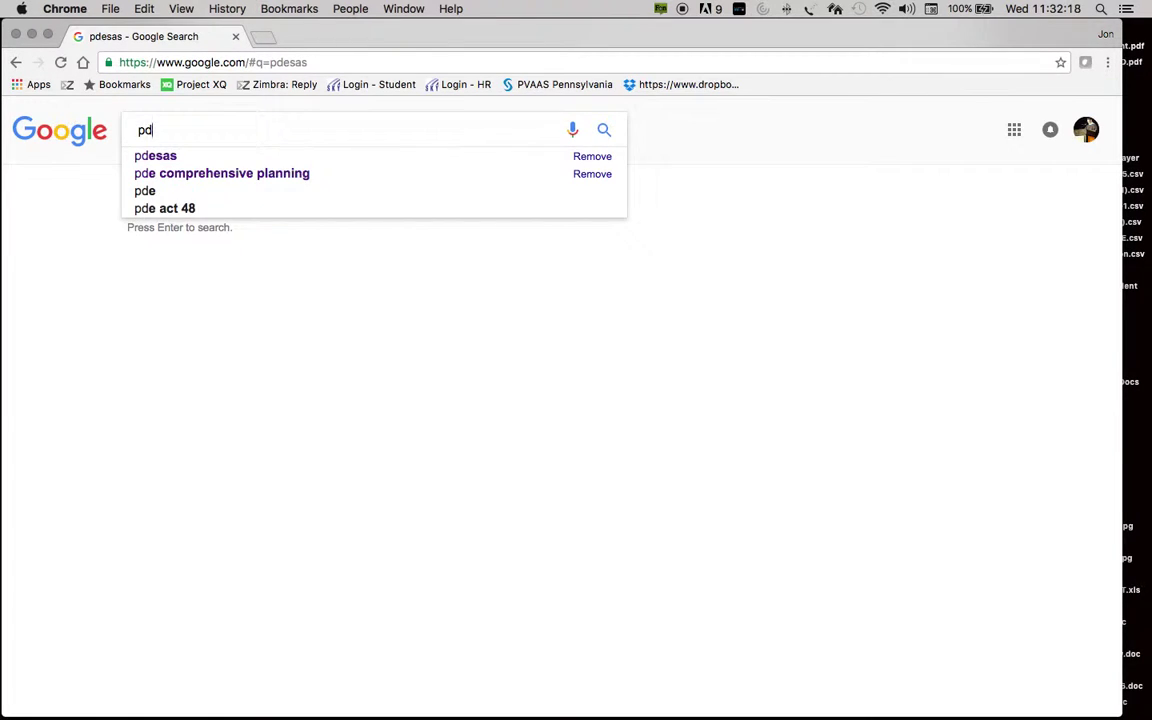
left_click(164, 163)
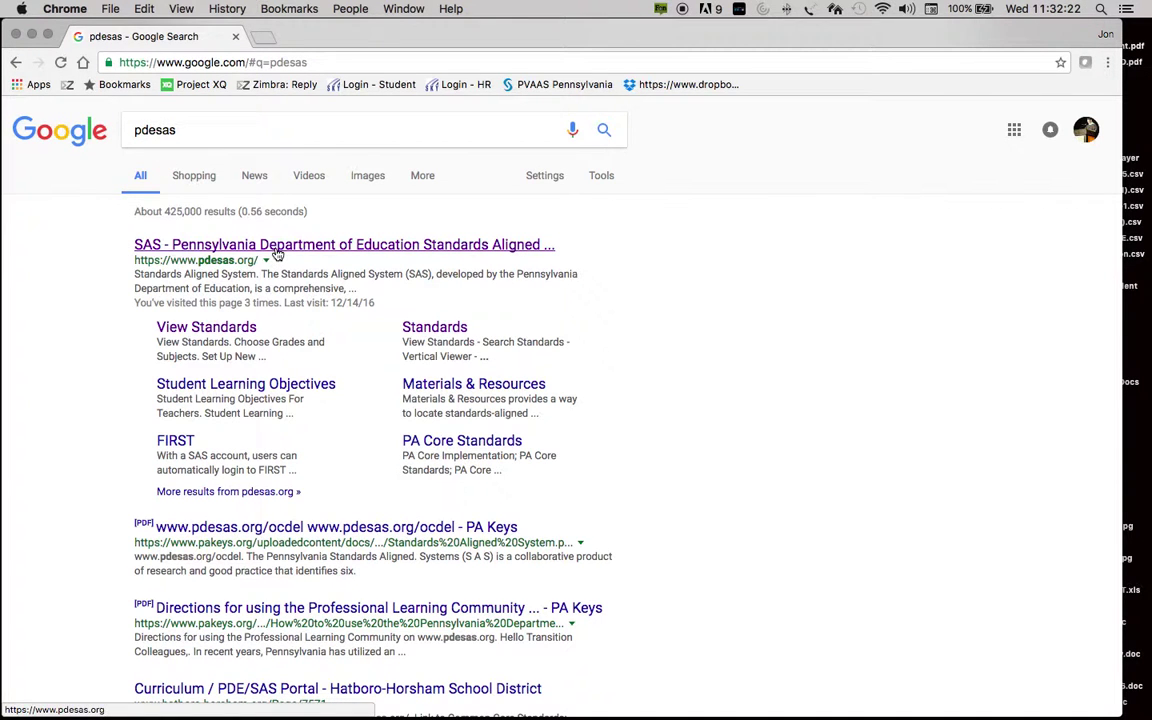
left_click(276, 254)
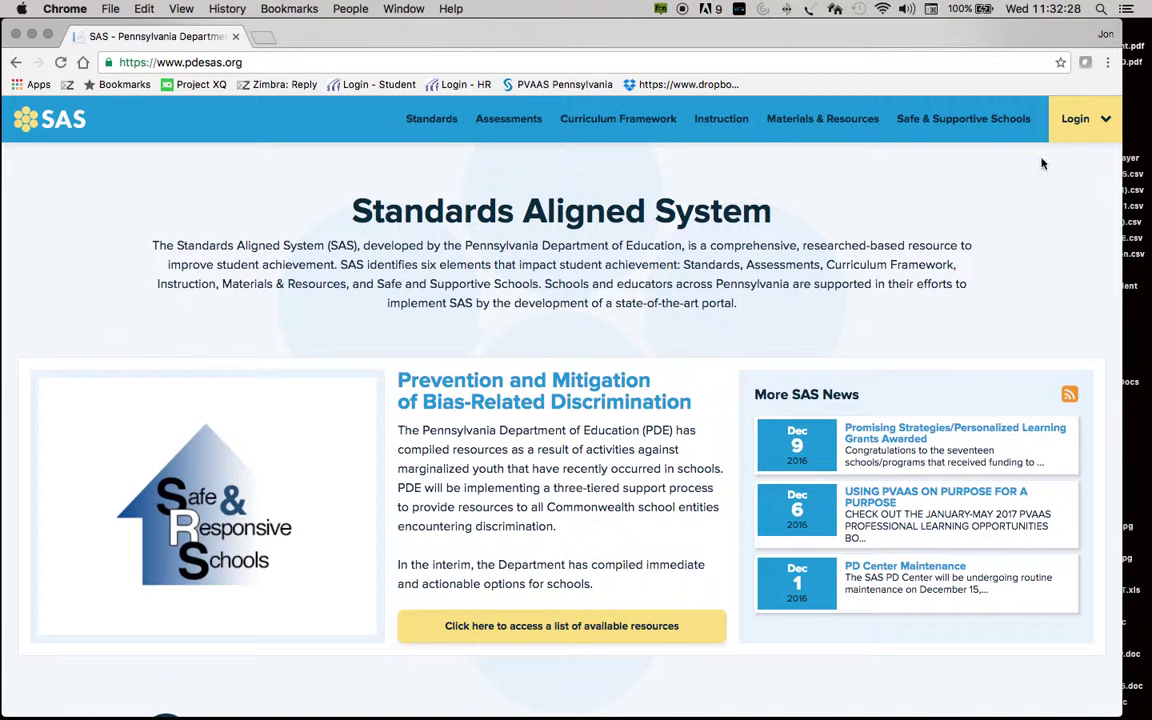
Log in to SAS with the saved username and the account password.
left_click(1104, 123)
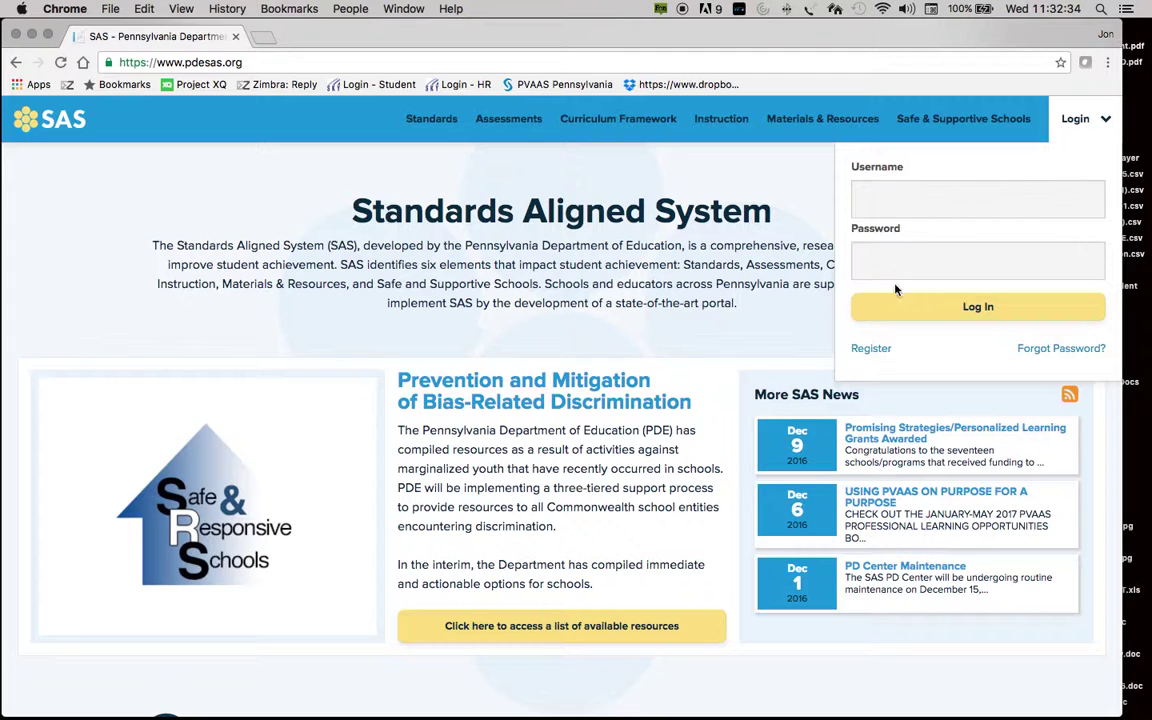
left_click(870, 350)
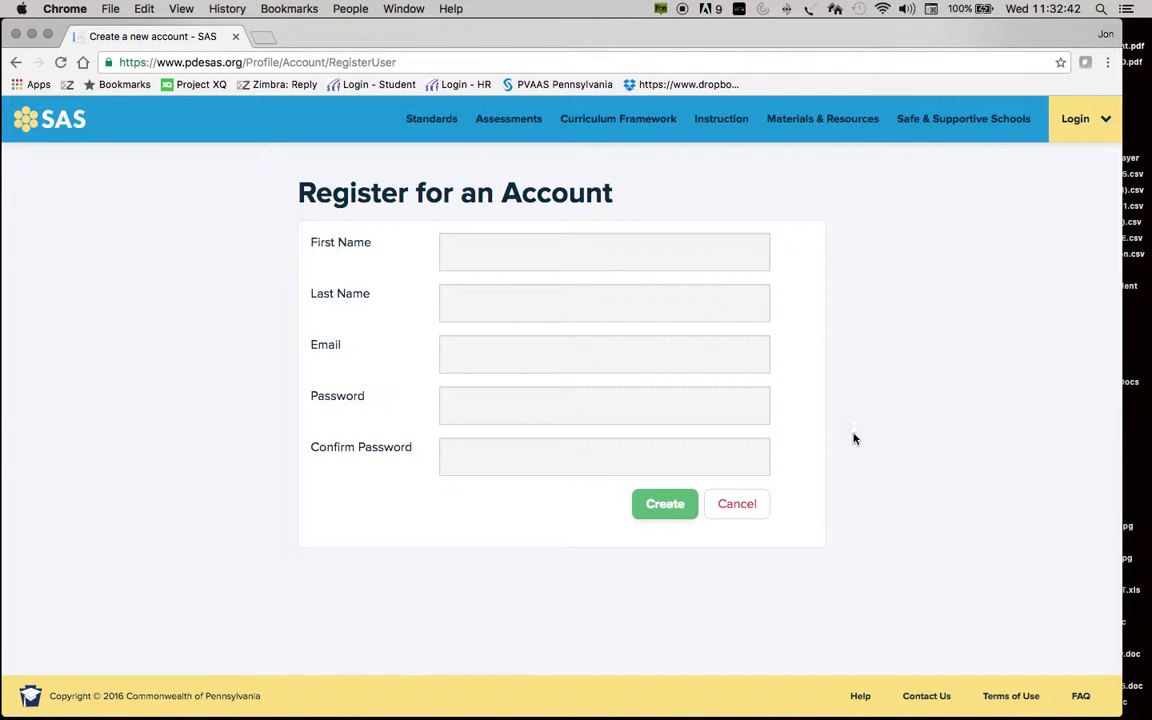
left_click(1104, 128)
left_click(998, 206)
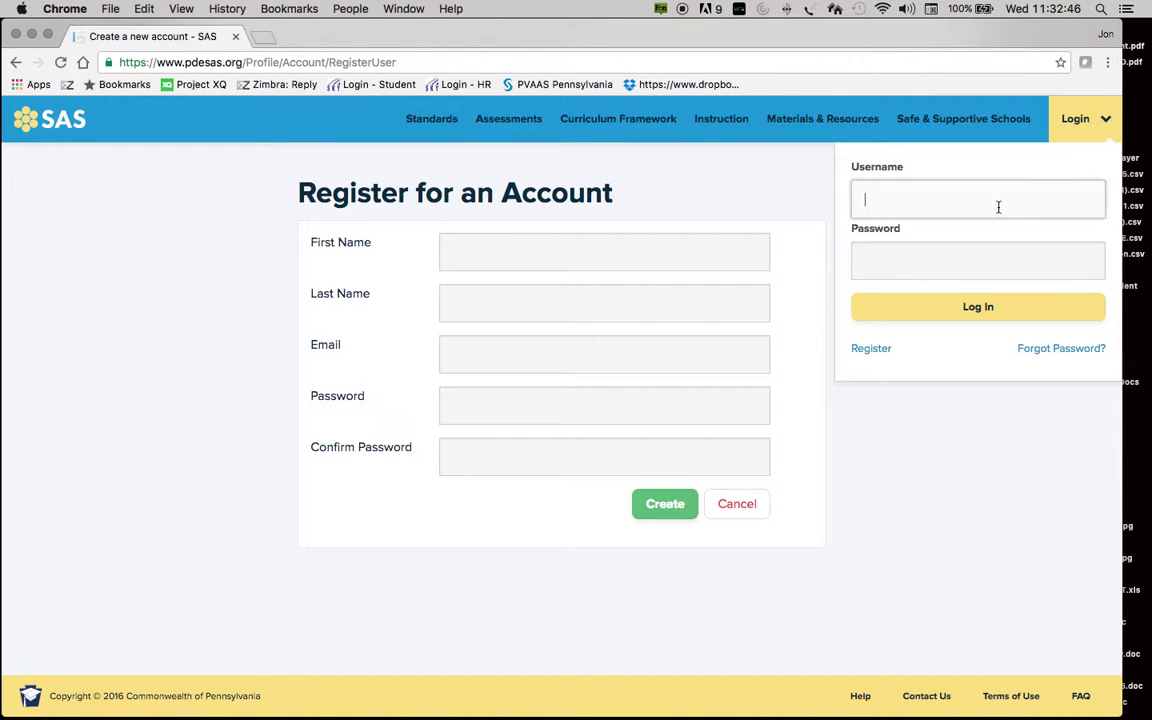
left_click(990, 230)
left_click(982, 260)
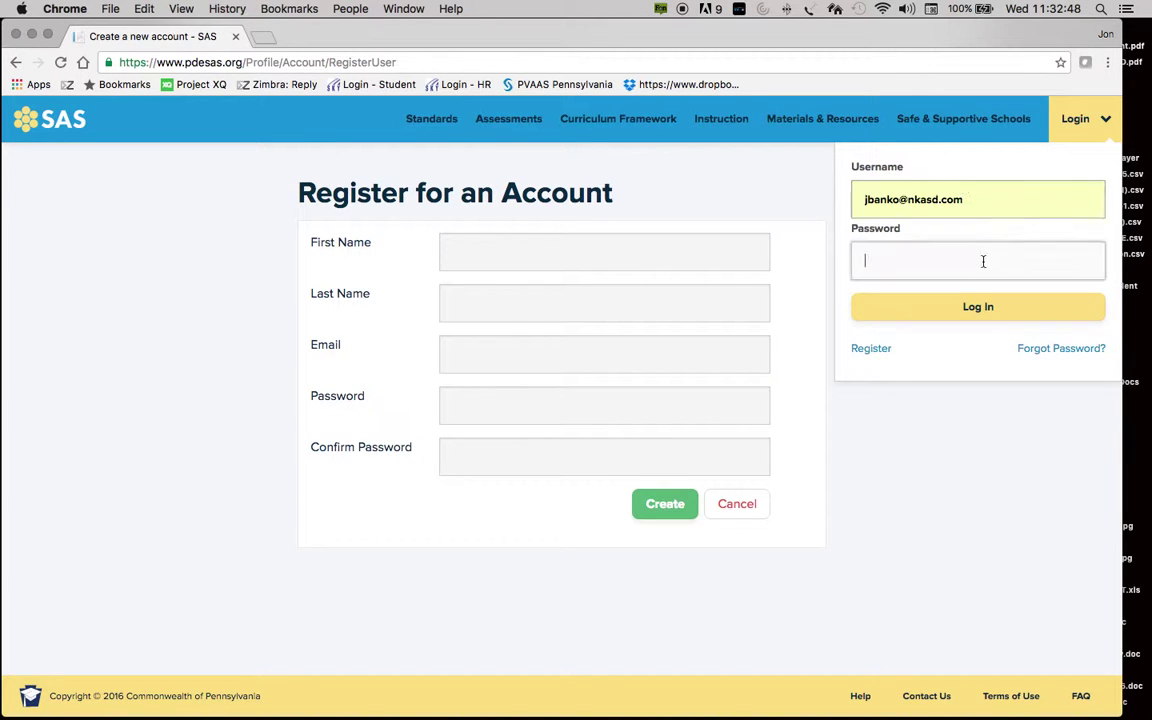
type("•••••••••••")
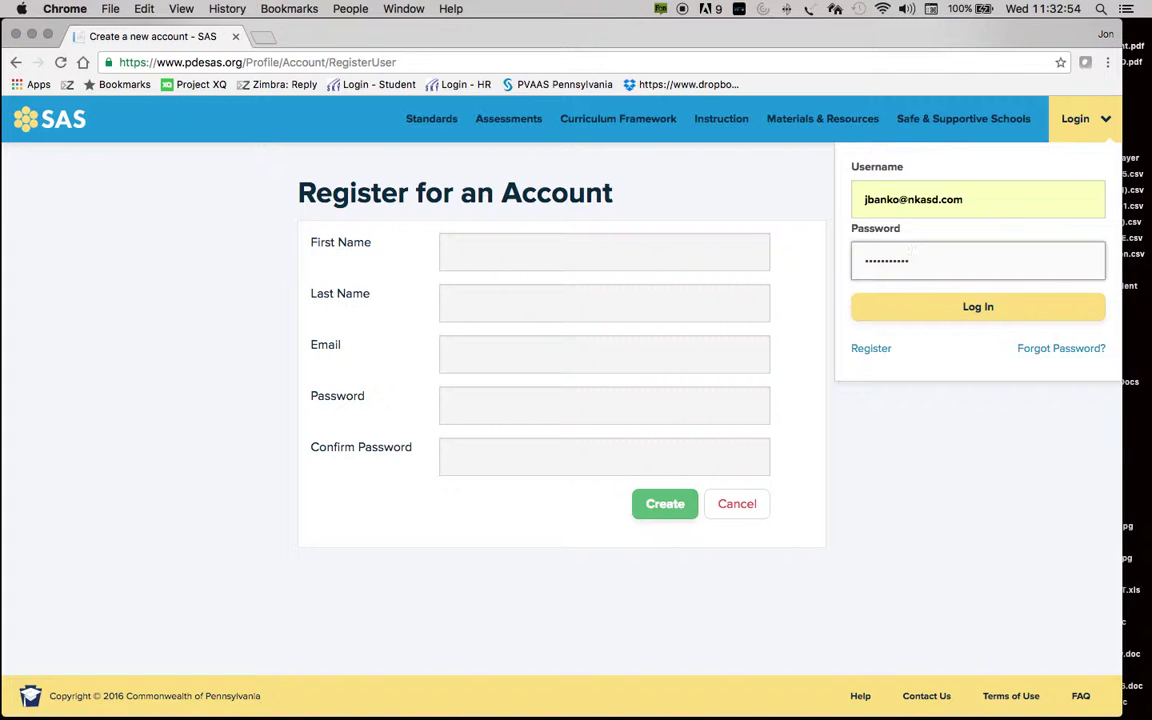
left_click(1040, 310)
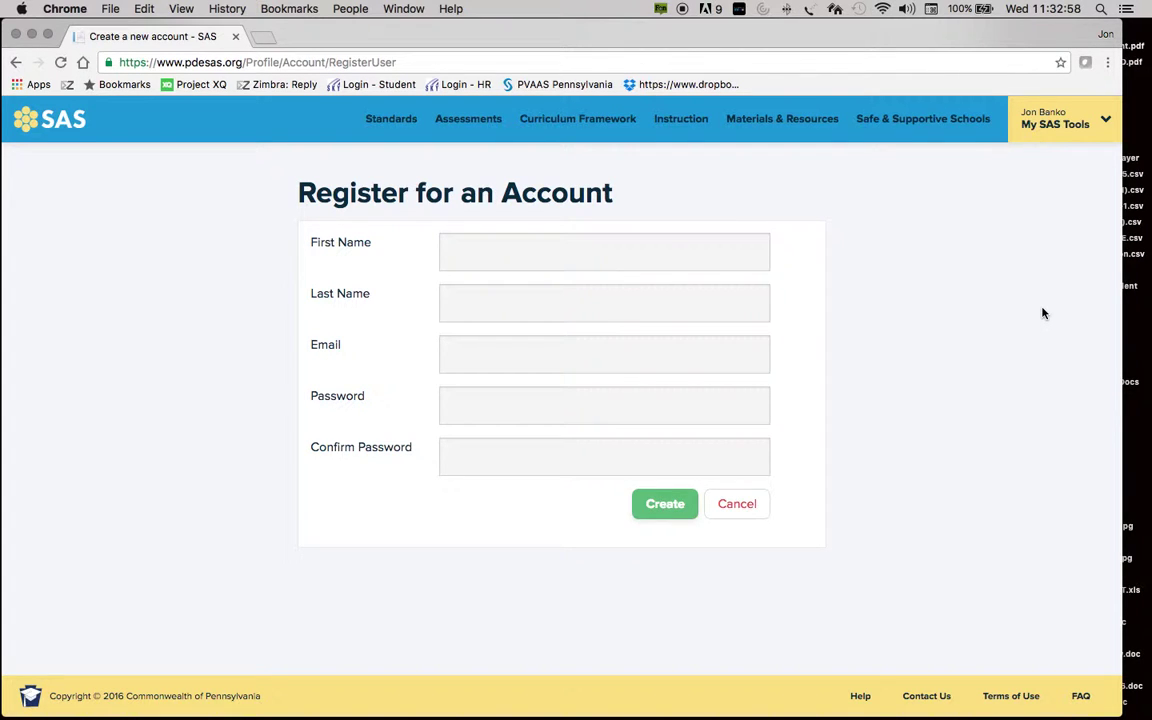
Browse the Standards page cards, then move on to Curriculum Framework.
left_click(1057, 140)
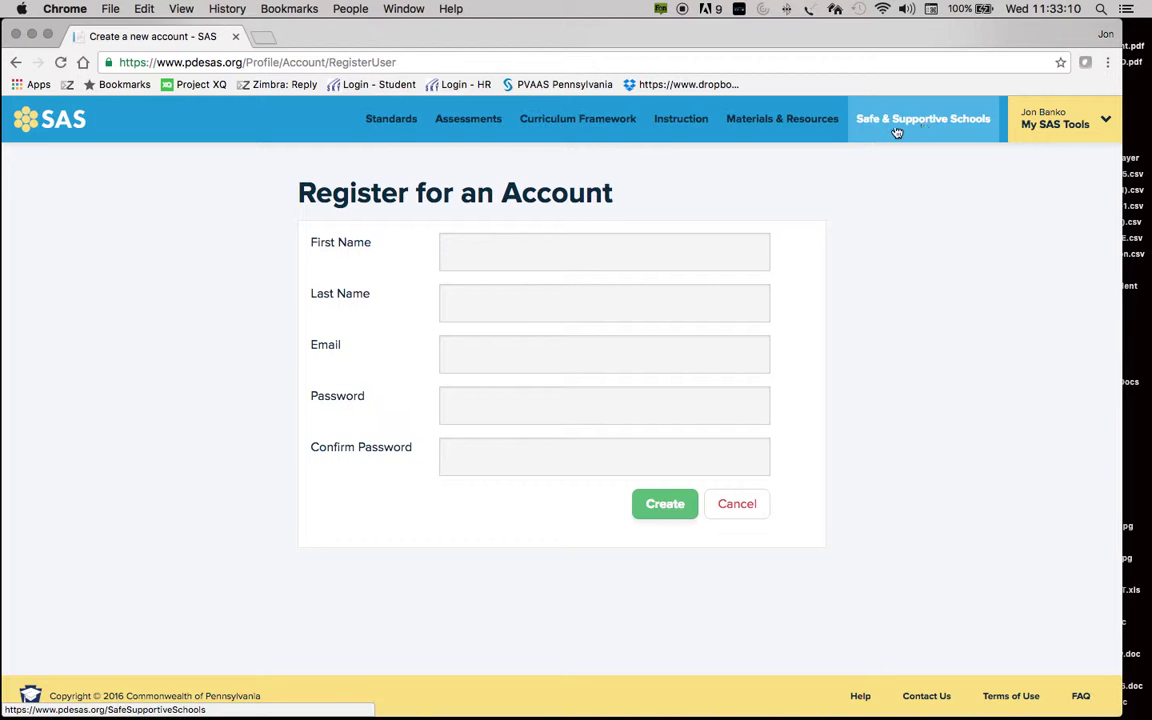
left_click(393, 120)
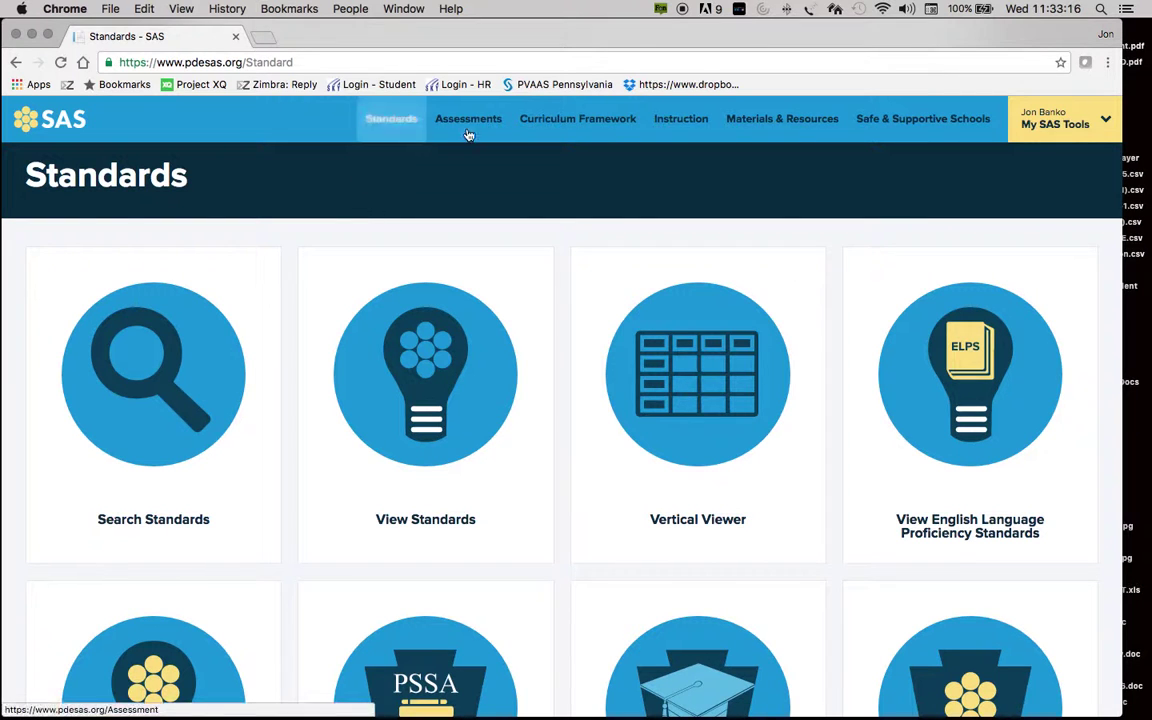
scroll(307, 221, "down", 2)
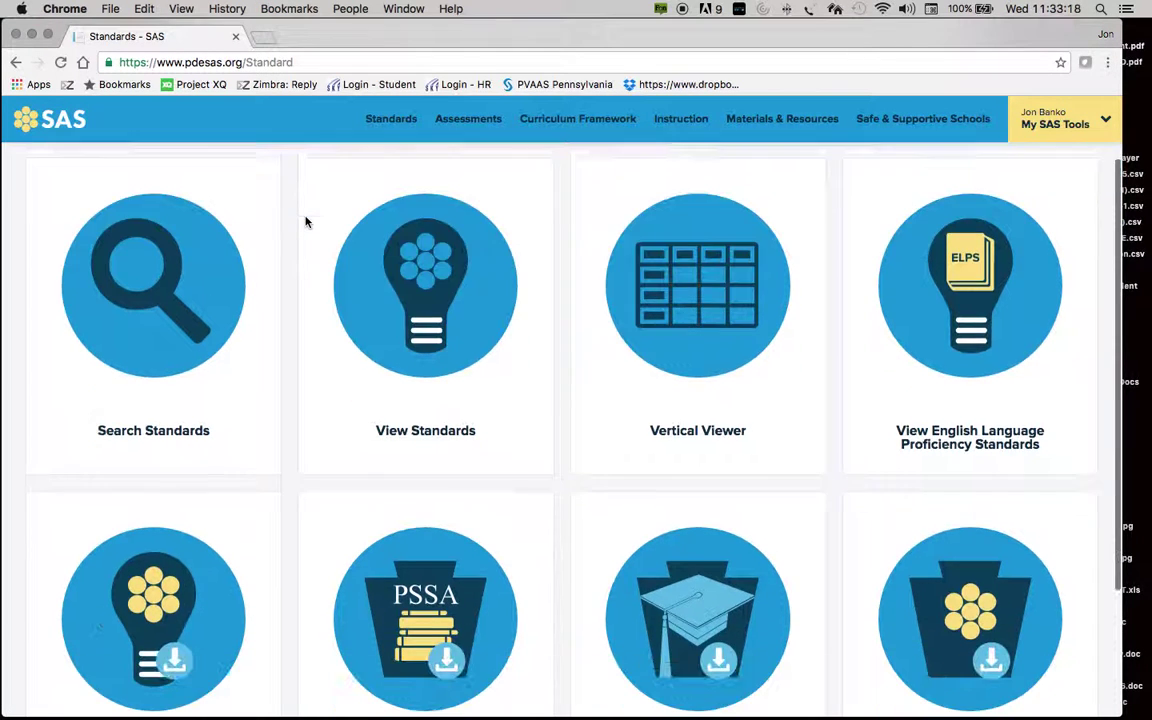
scroll(307, 221, "down", 4)
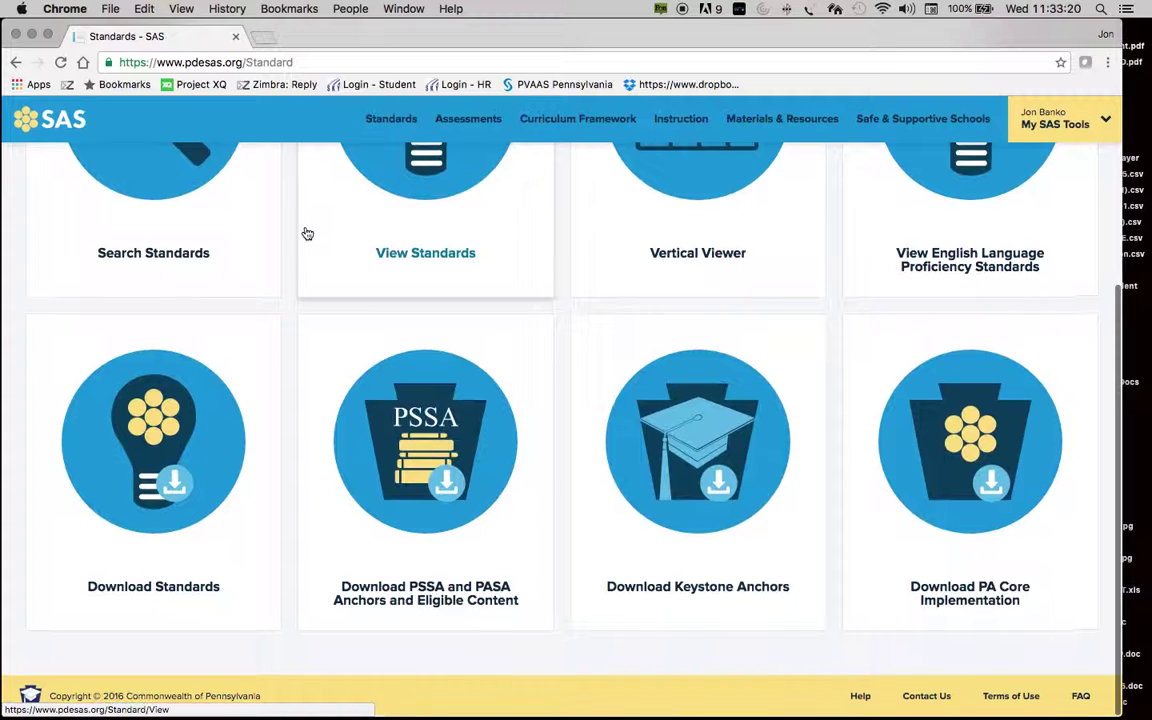
scroll(305, 232, "up", 3)
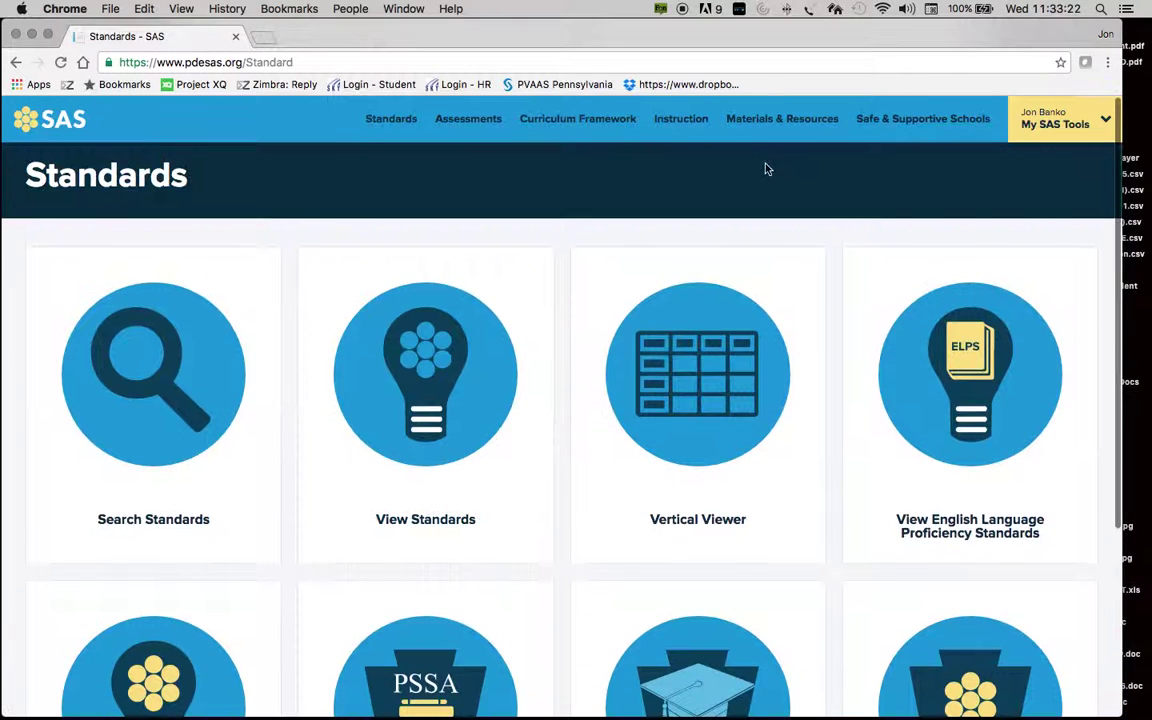
left_click(541, 126)
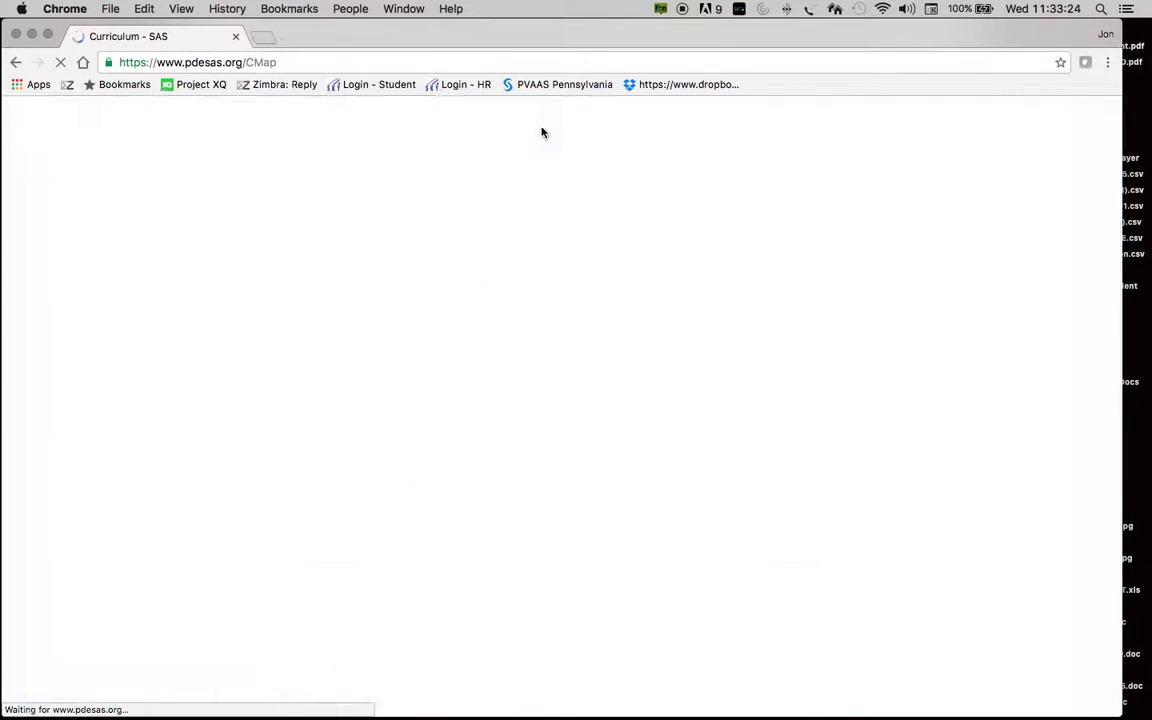
Review the Curriculum page cards, then bring up the My SAS Tools menu.
scroll(688, 186, "down", 1)
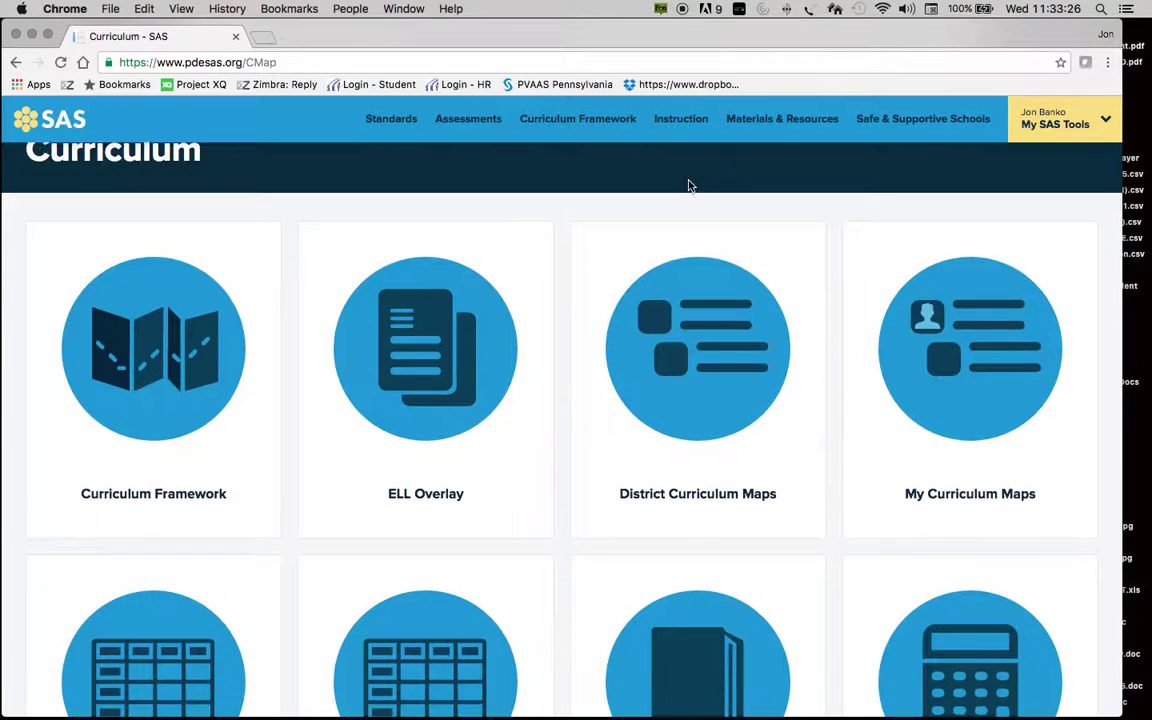
scroll(712, 211, "down", 5)
scroll(715, 212, "down", 1)
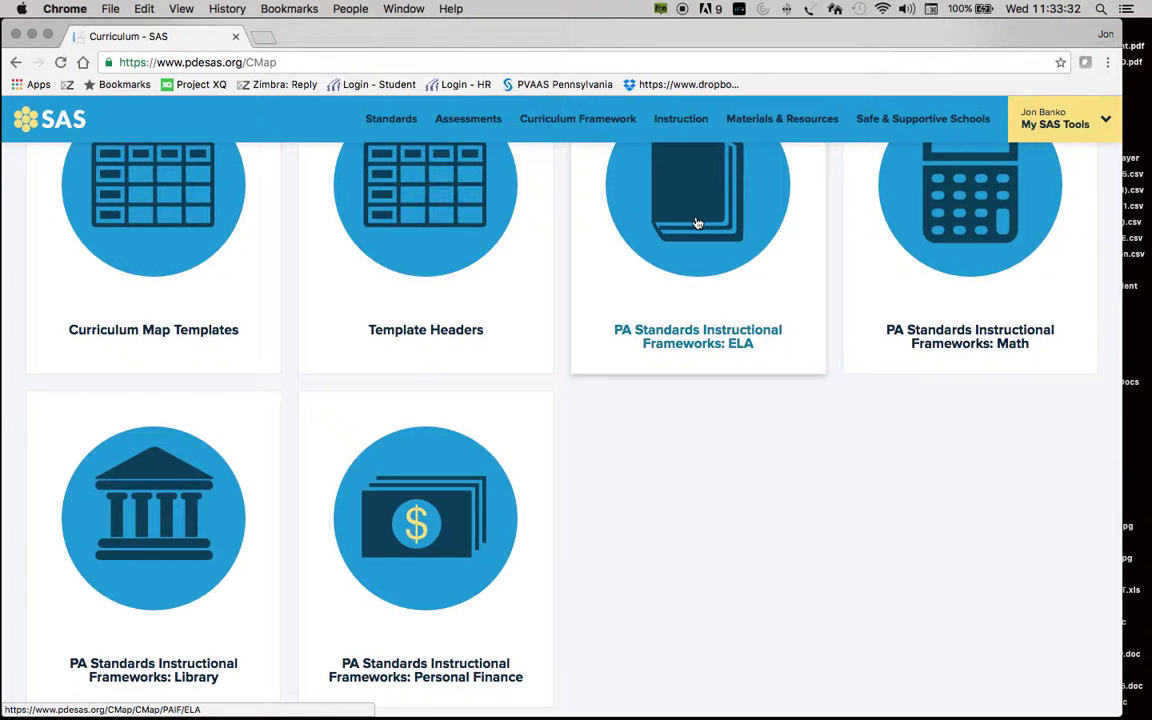
scroll(694, 224, "up", 6)
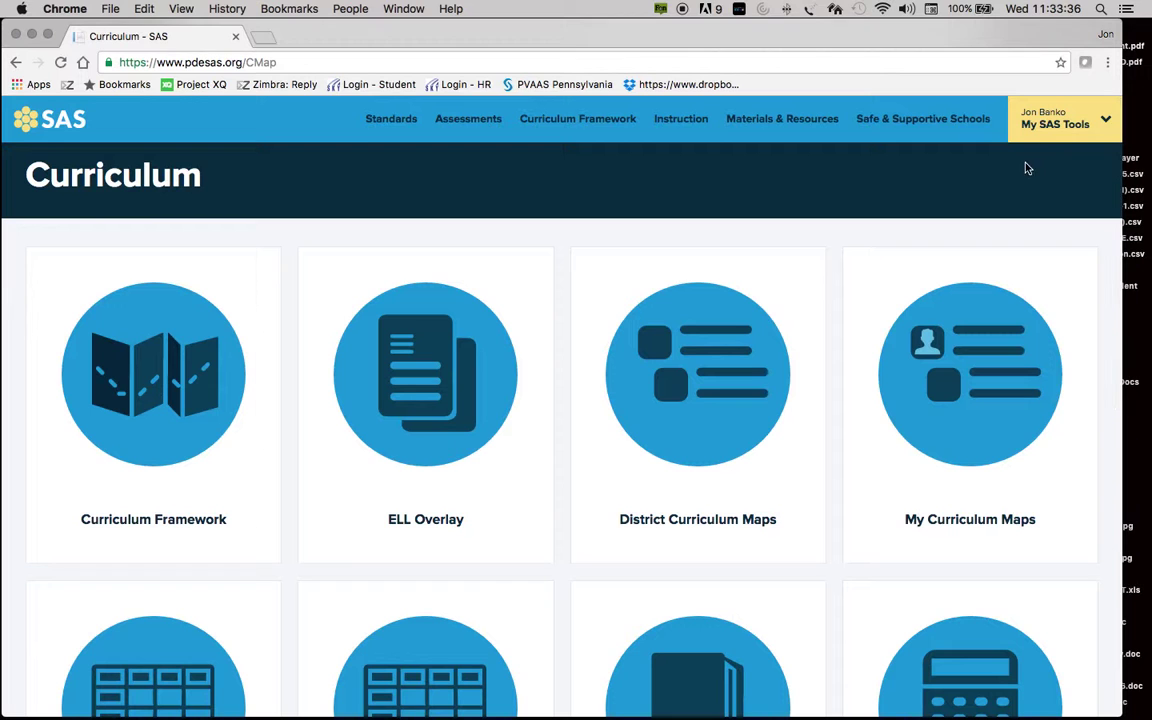
left_click(1104, 121)
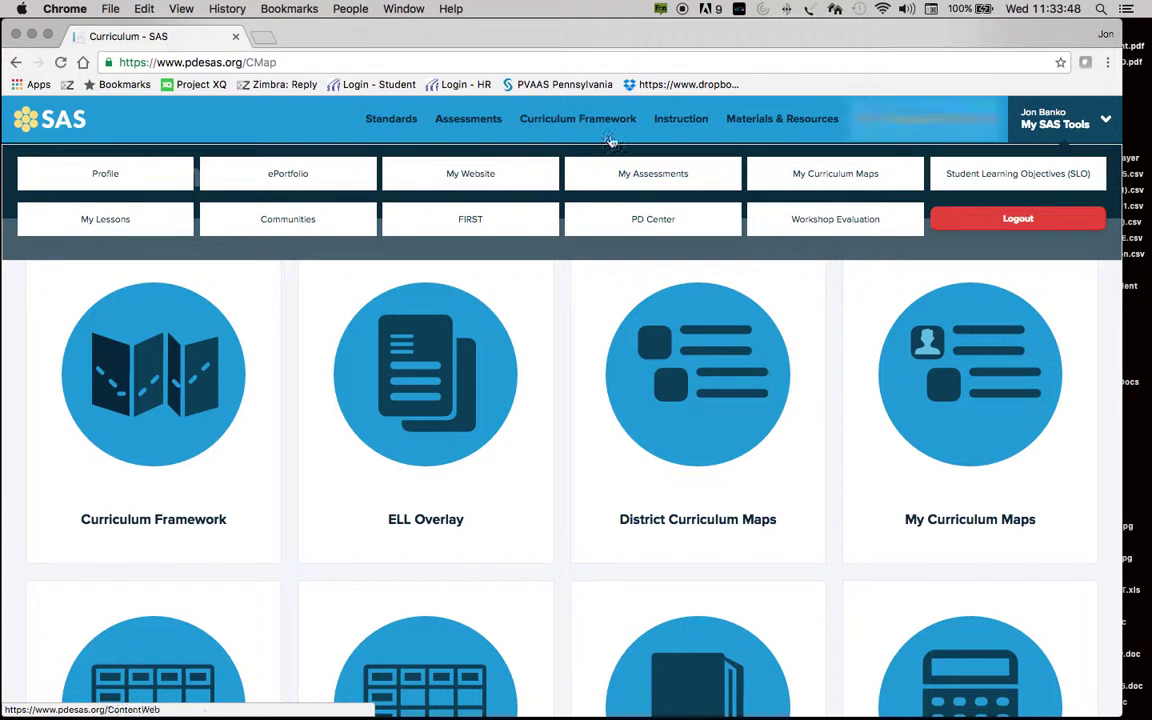
View the Profile page's account, organization, position and 4th Grade Science preference details.
left_click(106, 174)
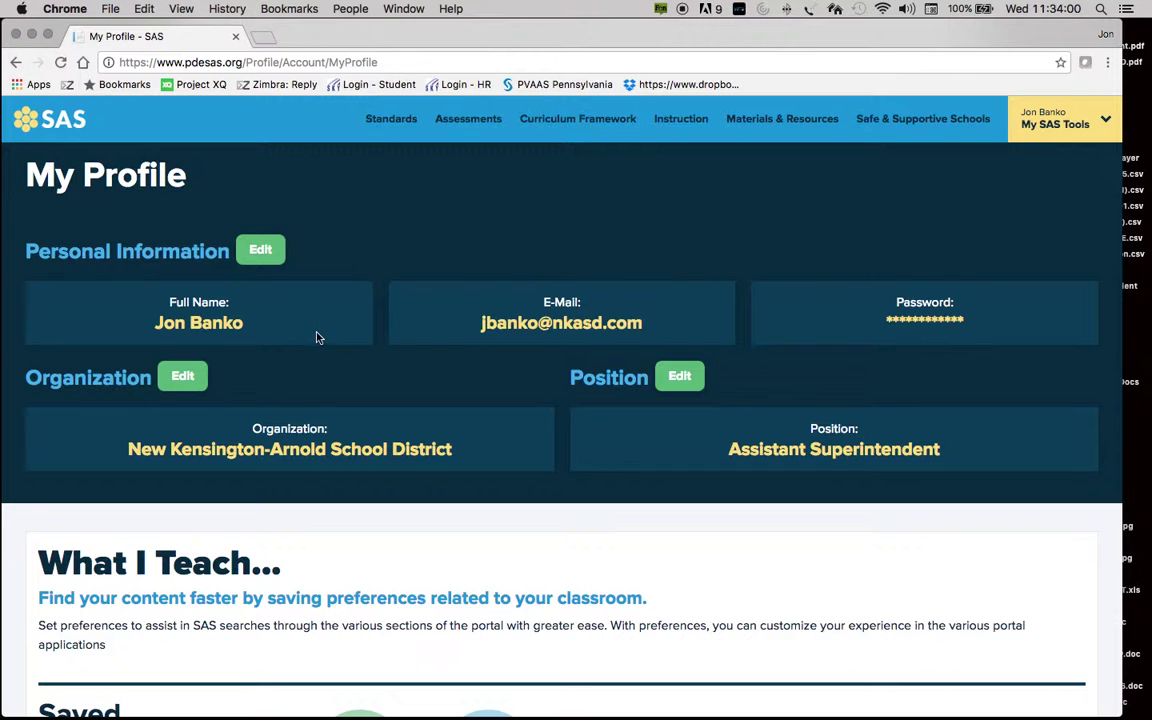
scroll(316, 338, "down", 2)
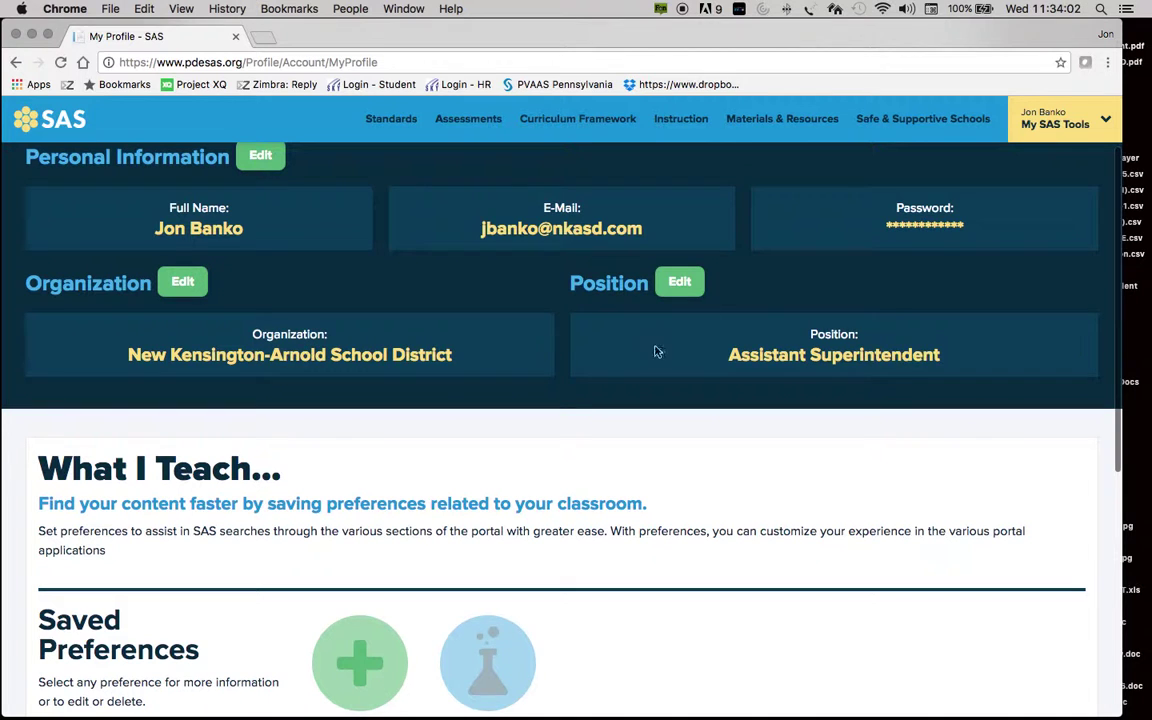
scroll(332, 393, "down", 2)
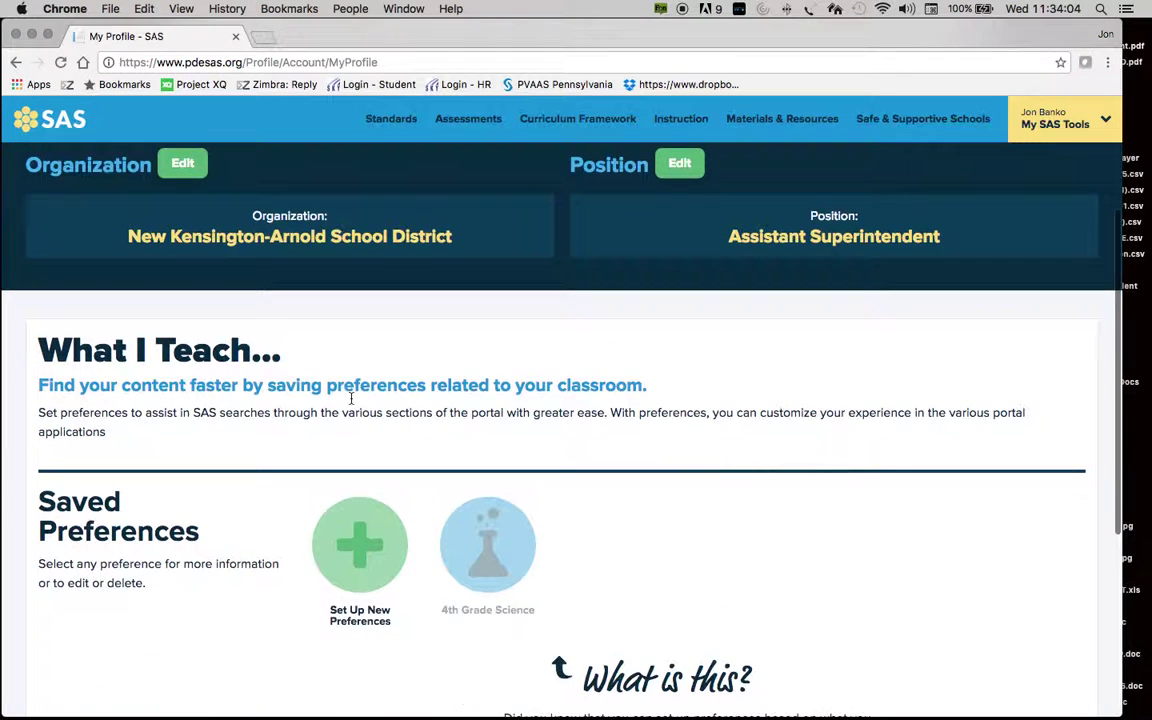
scroll(352, 405, "down", 2)
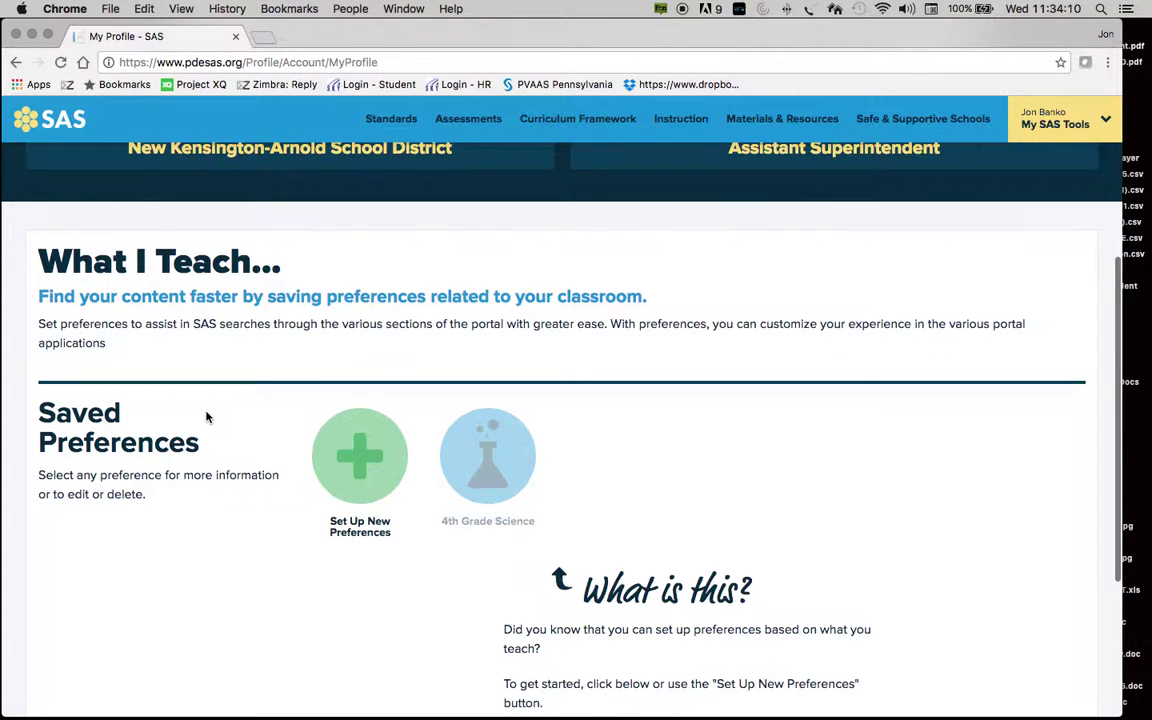
scroll(207, 417, "down", 5)
scroll(207, 417, "up", 10)
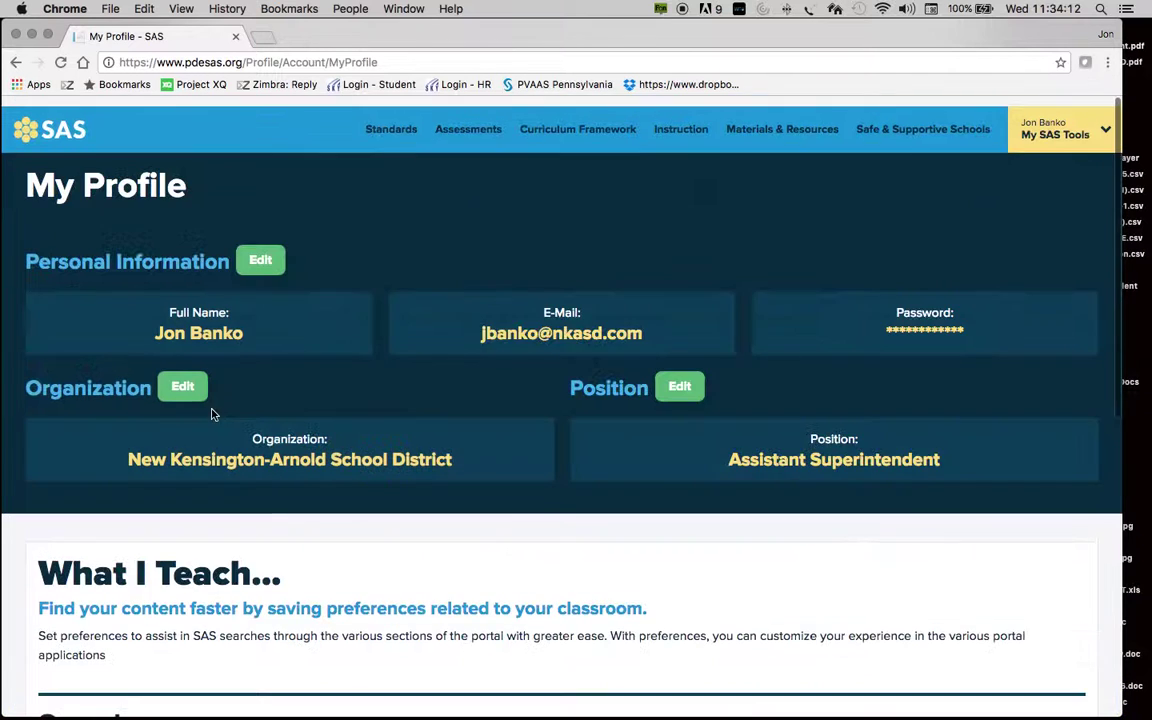
Show the My SAS Tools menu (ePortfolio, My Lessons, Communities, PD Center) over the profile.
left_click(1057, 125)
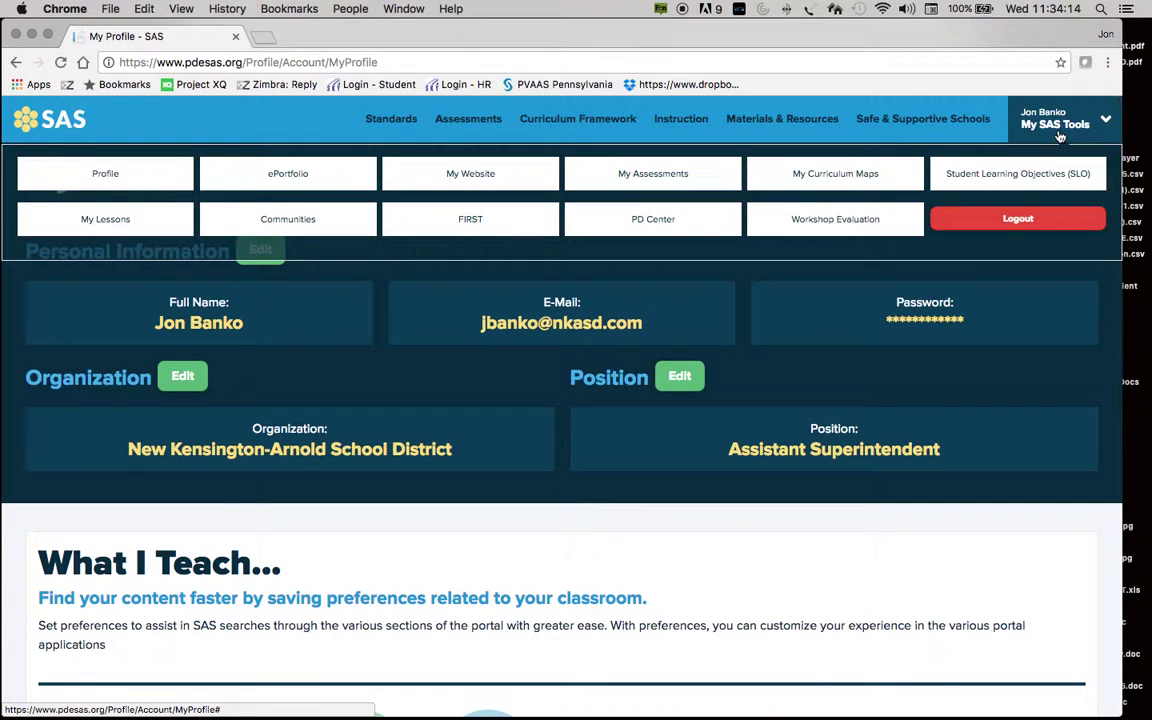